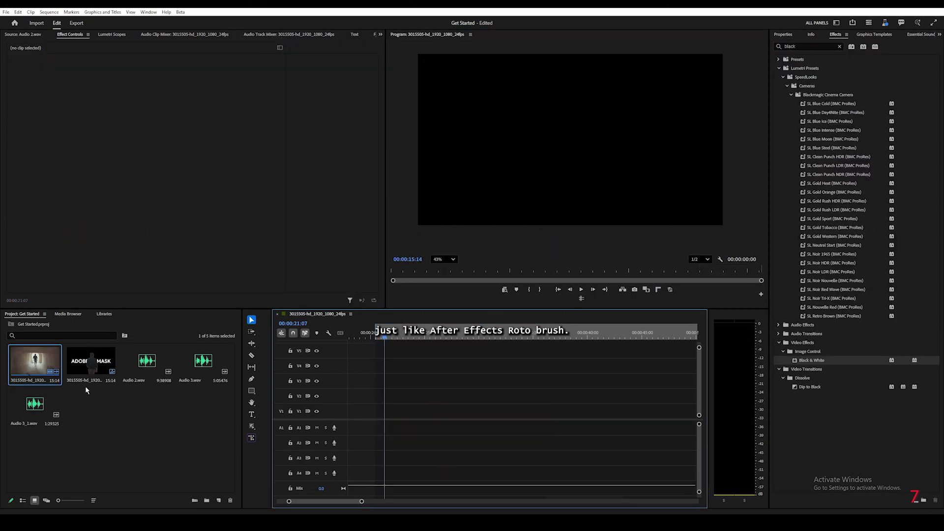
# Place the tunnel walker clip from the Project panel onto video track V2
pyautogui.moveTo(35, 365)
pyautogui.mouseDown()
pyautogui.moveTo(383, 387)
pyautogui.moveTo(396, 398)
pyautogui.moveTo(382, 397)
pyautogui.mouseUp()
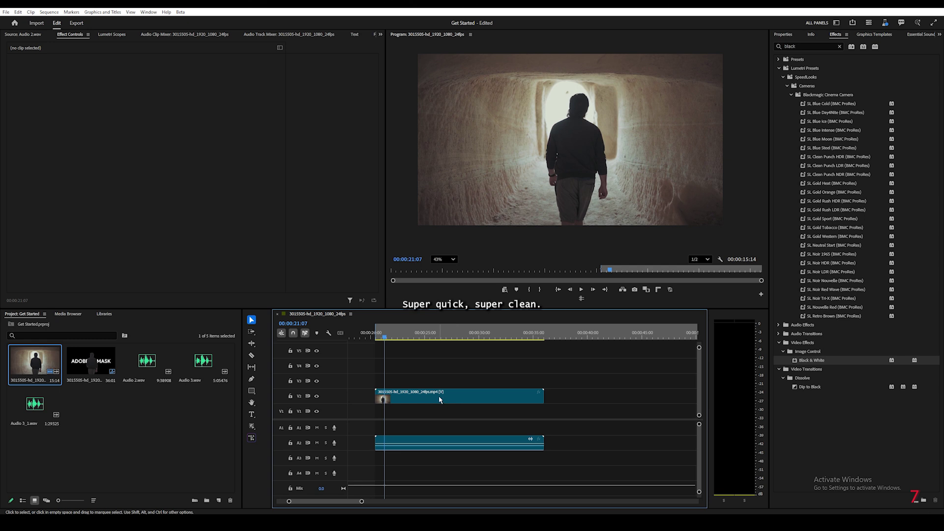
# Select the tunnel clip and create Object Mask (01) around the walking man
pyautogui.click(382, 397)
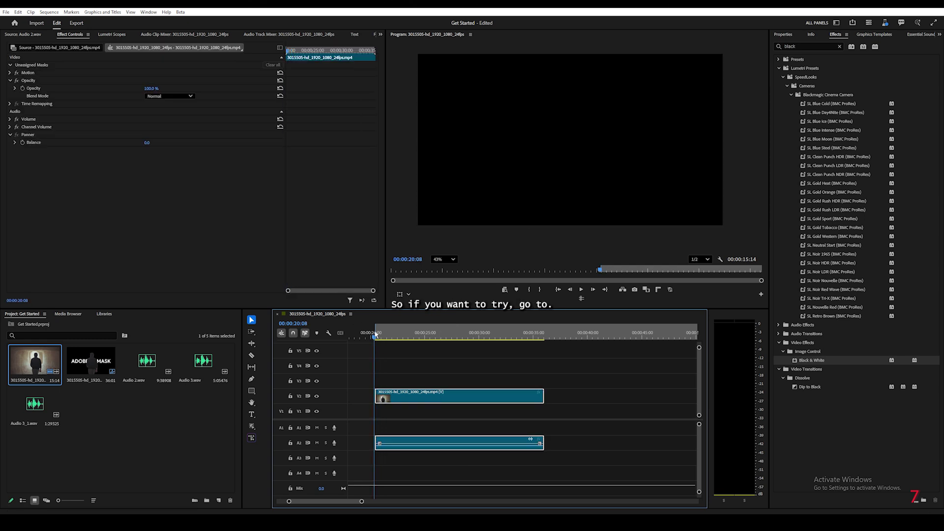
pyautogui.moveTo(379, 335); pyautogui.dragTo(376, 335)
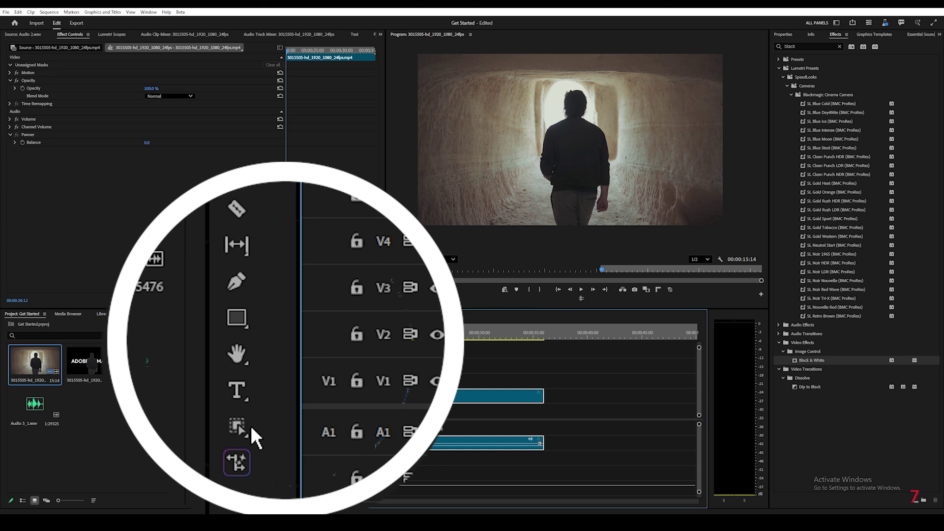
pyautogui.click(244, 427)
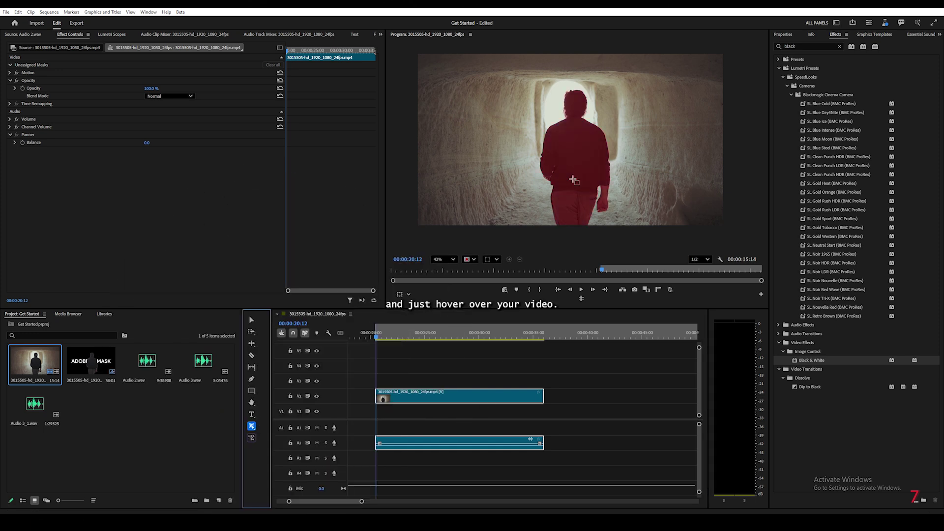
pyautogui.click(576, 175)
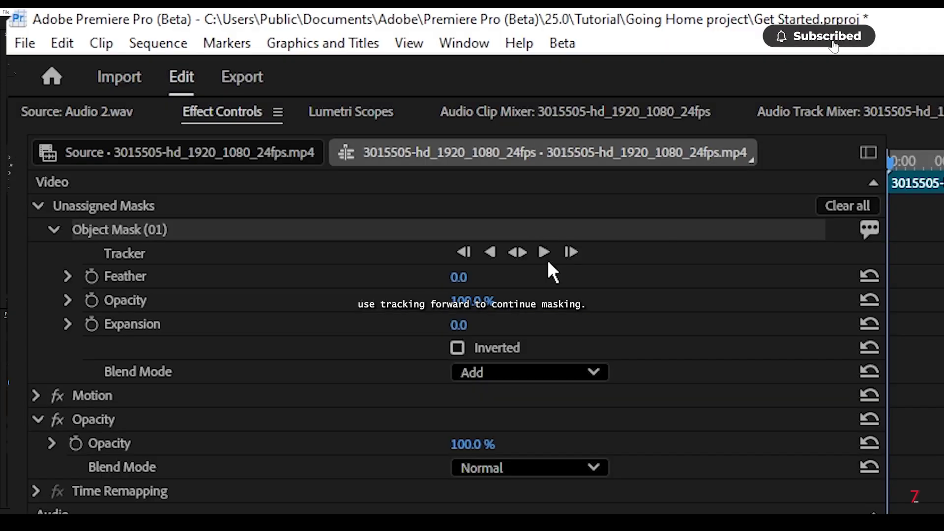
# Track Object Mask (01) forward through the clip, then scrub back to check it
pyautogui.click(174, 79)
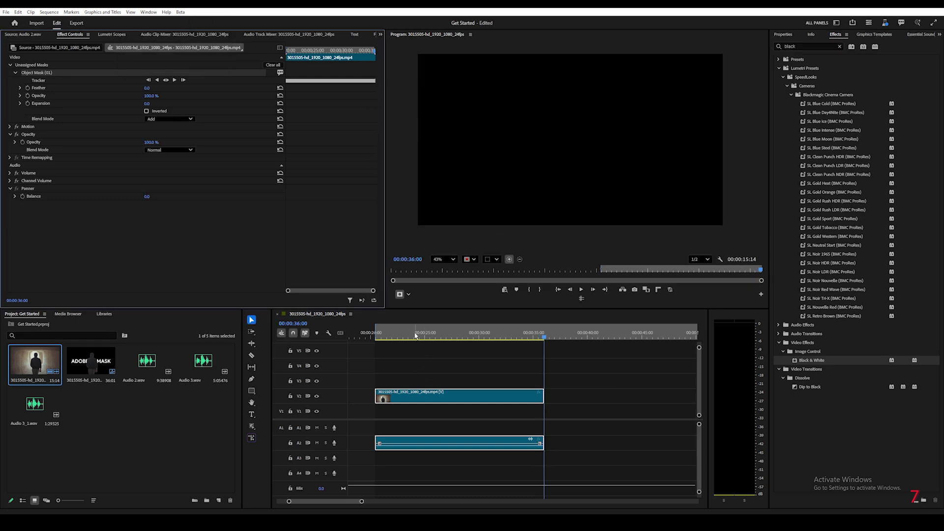
pyautogui.moveTo(415, 334); pyautogui.dragTo(377, 339)
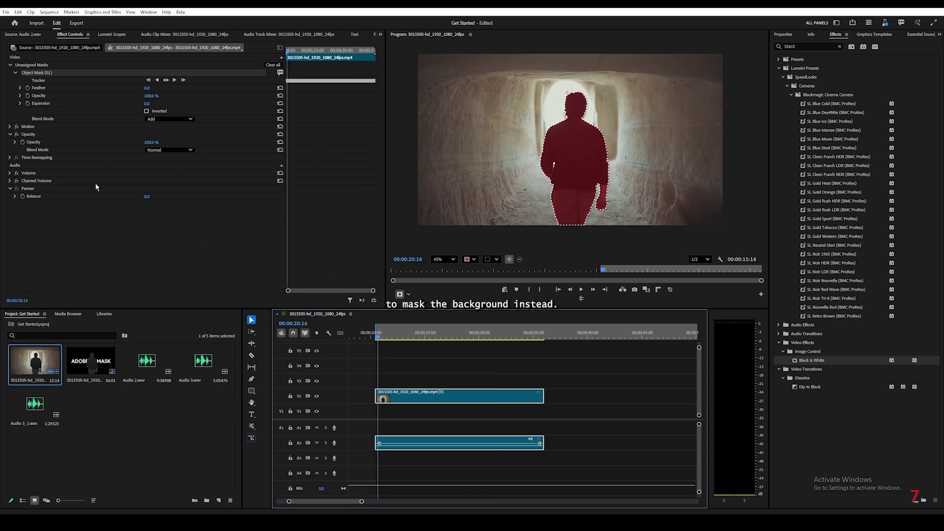
# Invert Object Mask (01) and search the Effects panel for 'black'
pyautogui.click(151, 112)
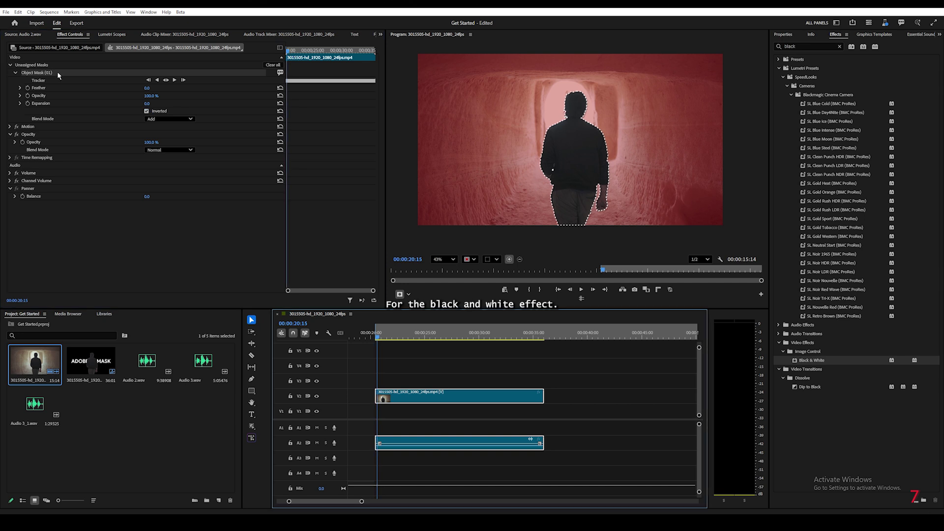
pyautogui.click(808, 46)
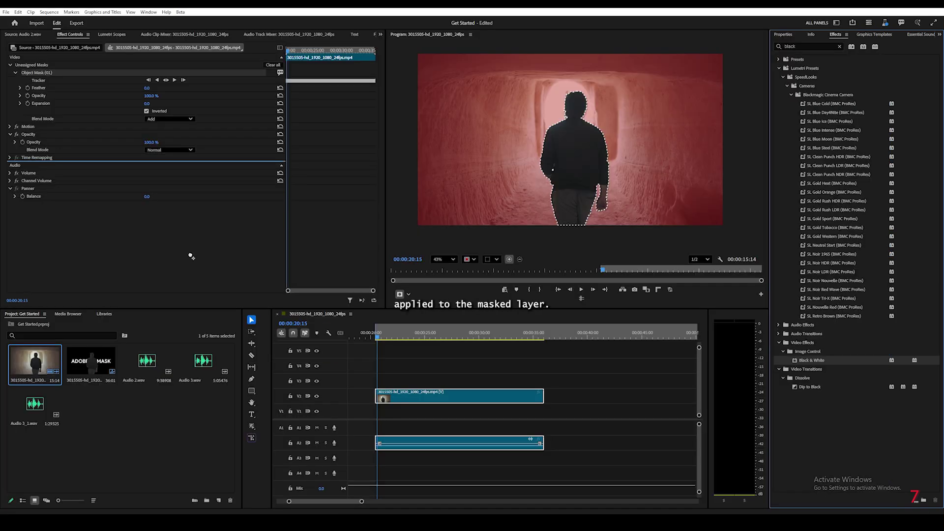
# Apply Black & White to the clip inside the object mask, hide the overlay, and uncheck Inverted
pyautogui.moveTo(475, 182); pyautogui.dragTo(189, 254)
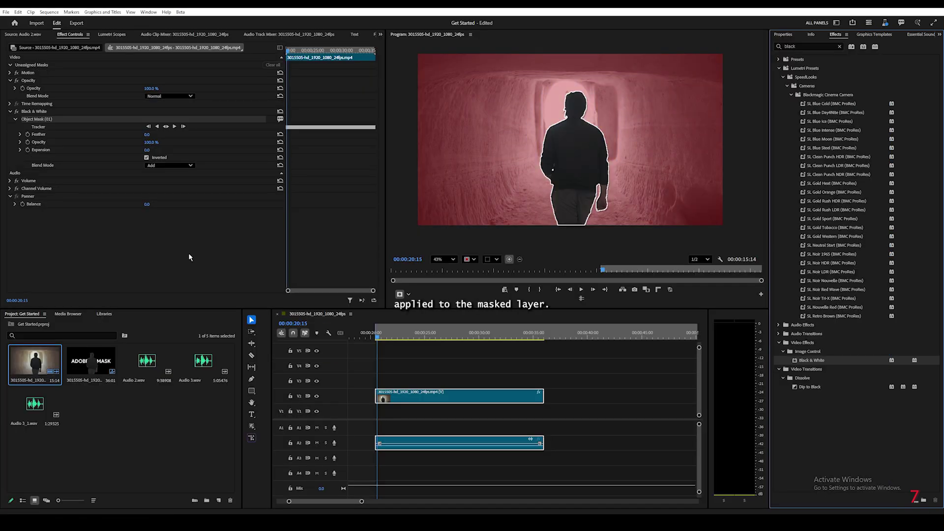
pyautogui.click(243, 241)
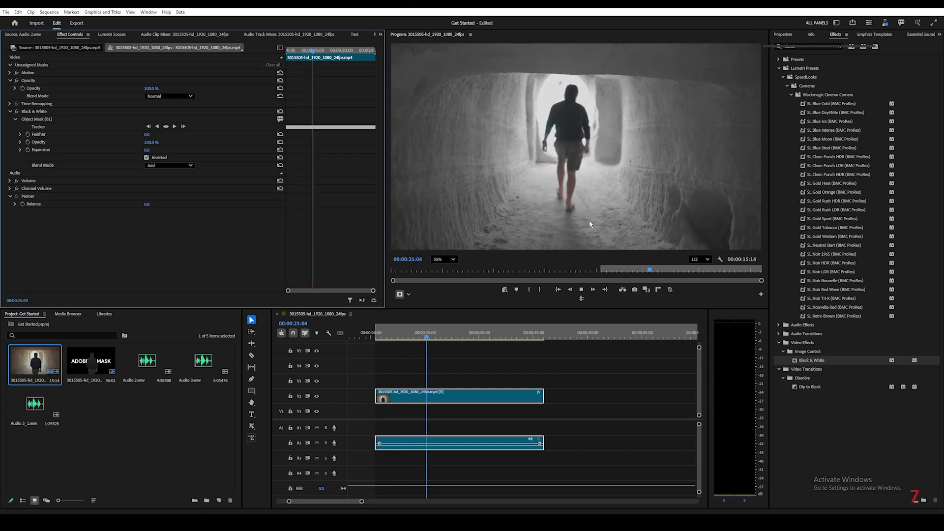
pyautogui.click(415, 335)
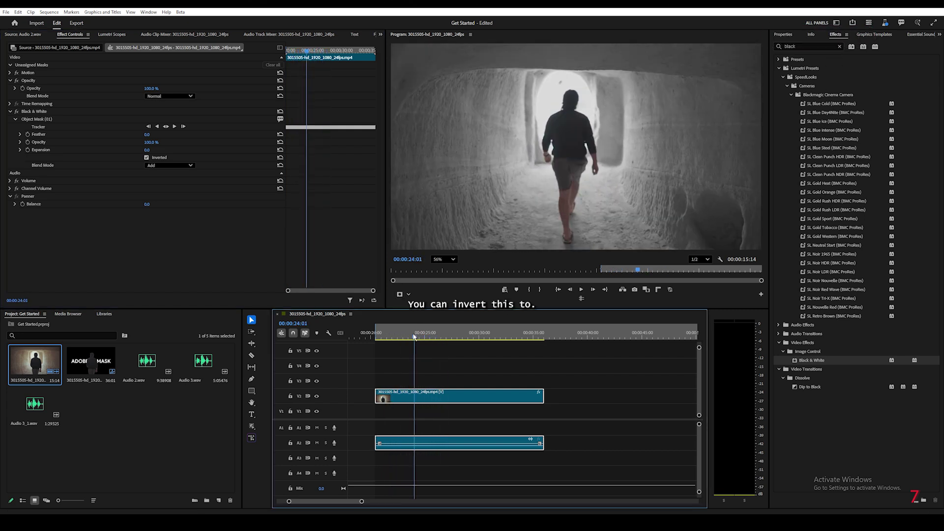
pyautogui.click(147, 157)
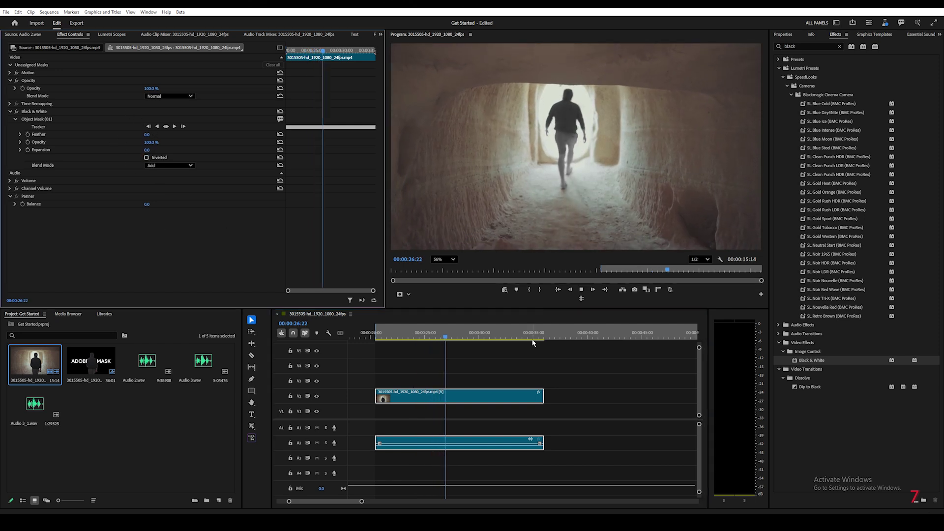
pyautogui.click(382, 334)
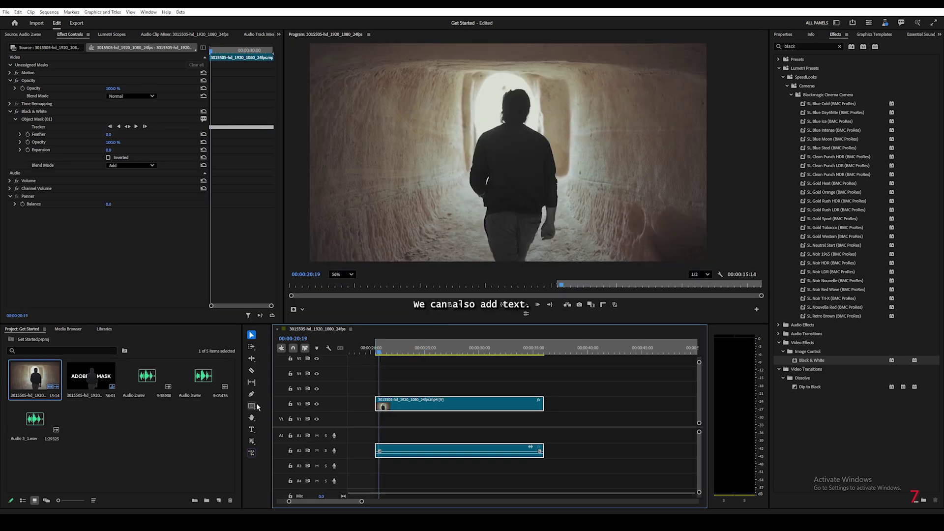
# Add an enlarged 'ADOBE PR MASK' title centred horizontally in the frame
pyautogui.click(256, 427)
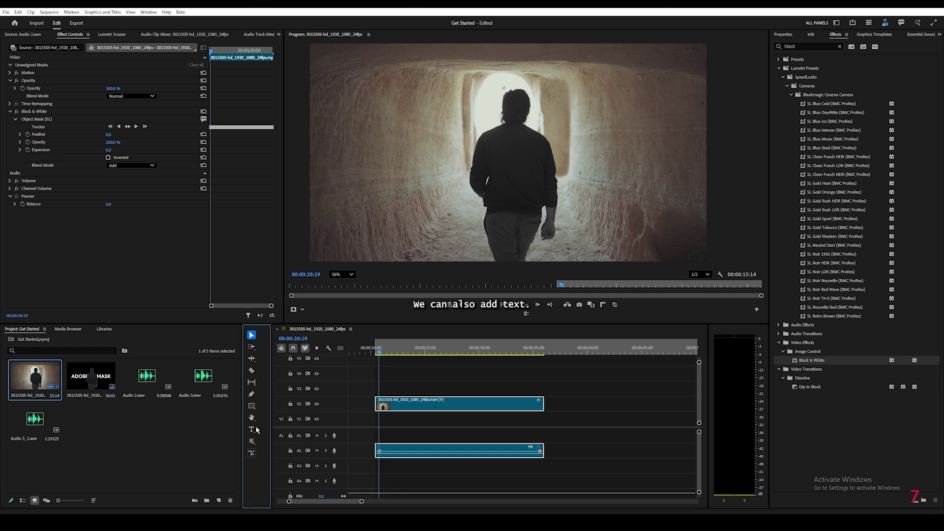
pyautogui.click(377, 156)
pyautogui.write('ADOBE PR MASK')
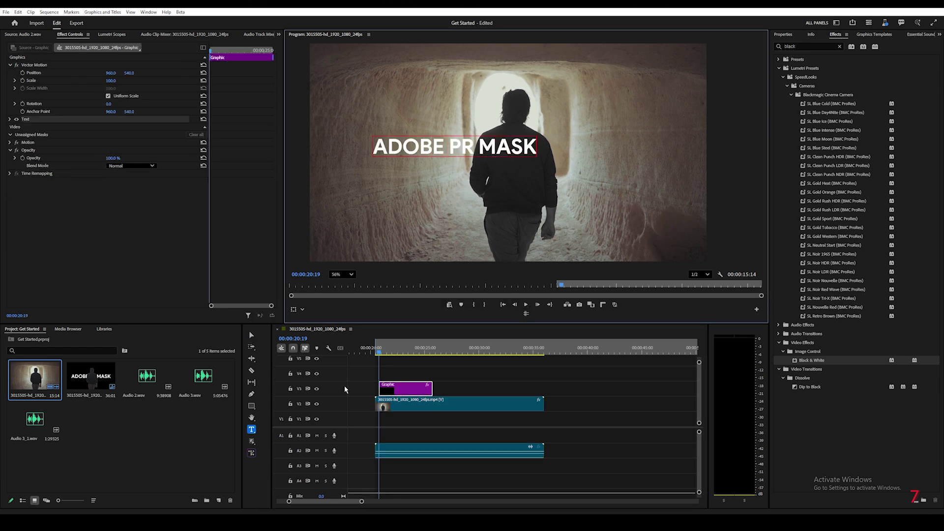
pyautogui.click(251, 334)
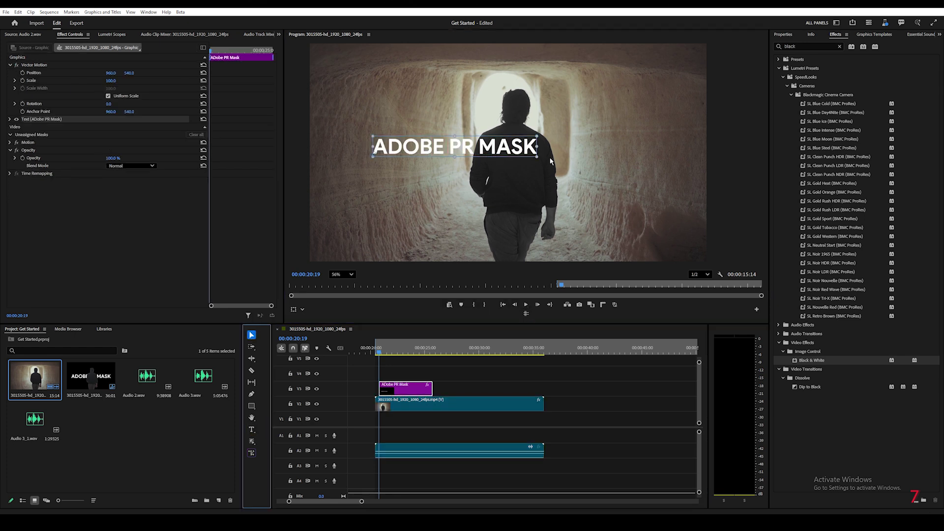
pyautogui.moveTo(833, 140); pyautogui.dragTo(856, 140)
pyautogui.click(795, 148)
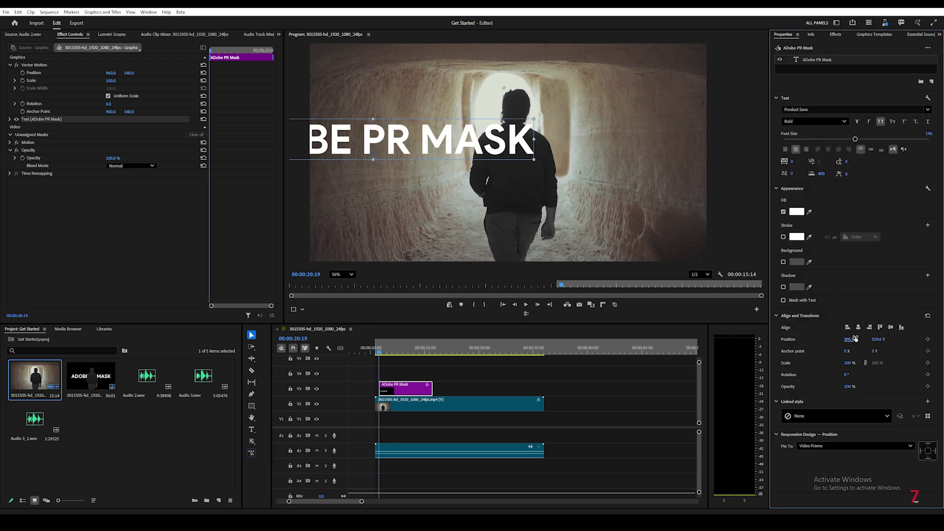
pyautogui.moveTo(459, 173); pyautogui.dragTo(596, 183)
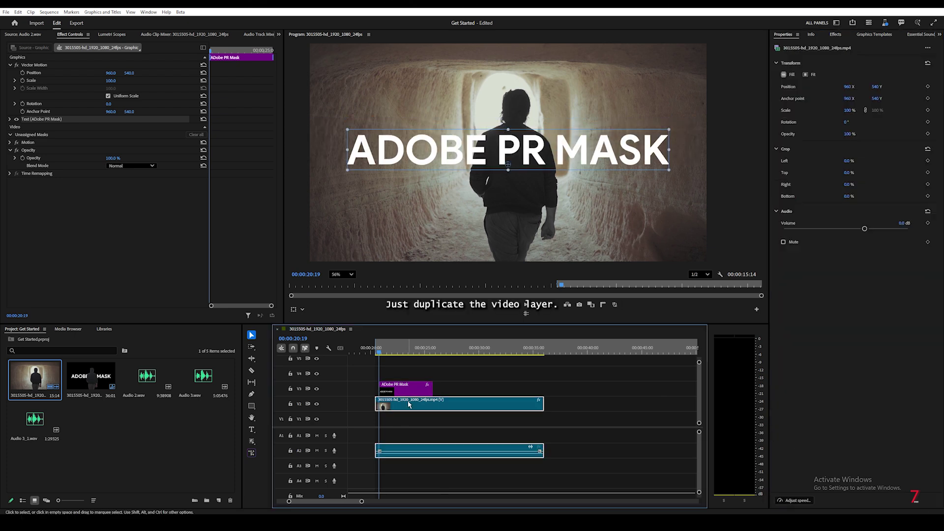
# Copy the tunnel clip to V4 and move its Object Mask above Opacity
pyautogui.moveTo(400, 410); pyautogui.dragTo(419, 383)
pyautogui.click(419, 379)
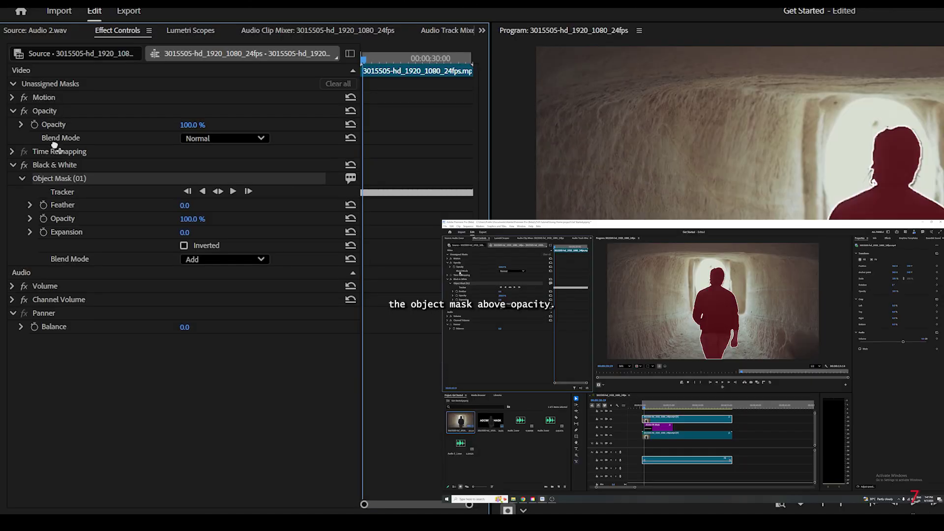
pyautogui.moveTo(54, 145); pyautogui.dragTo(54, 126)
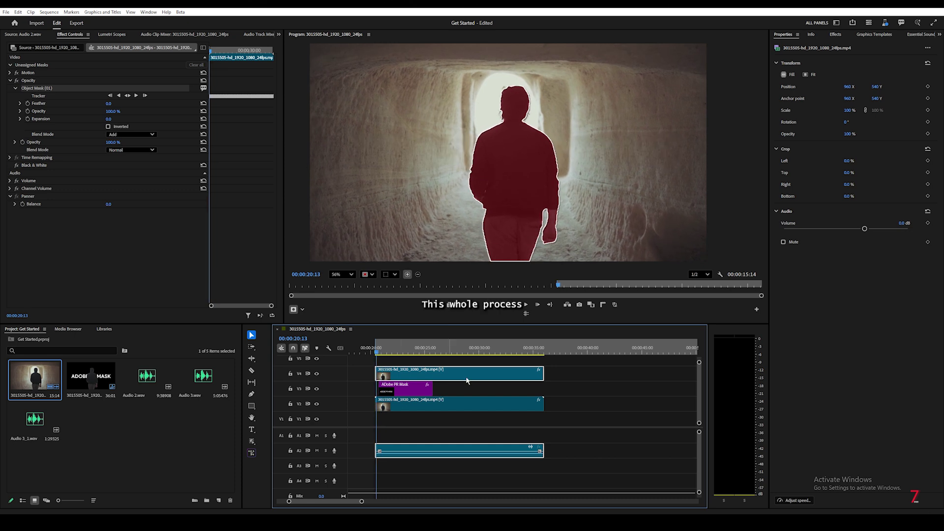
pyautogui.click(612, 379)
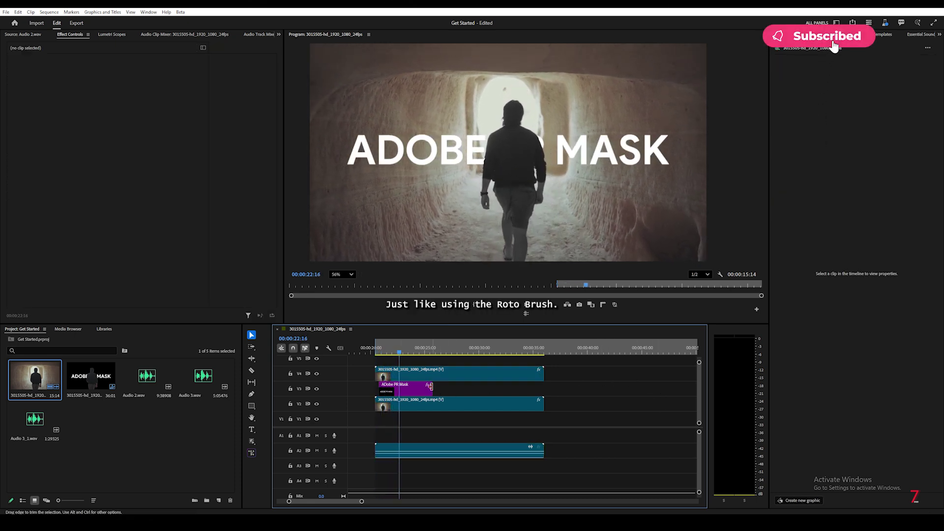
# Lengthen the title clip, invert the V2 clip's Black & White mask, and play back
pyautogui.moveTo(432, 387); pyautogui.dragTo(537, 391)
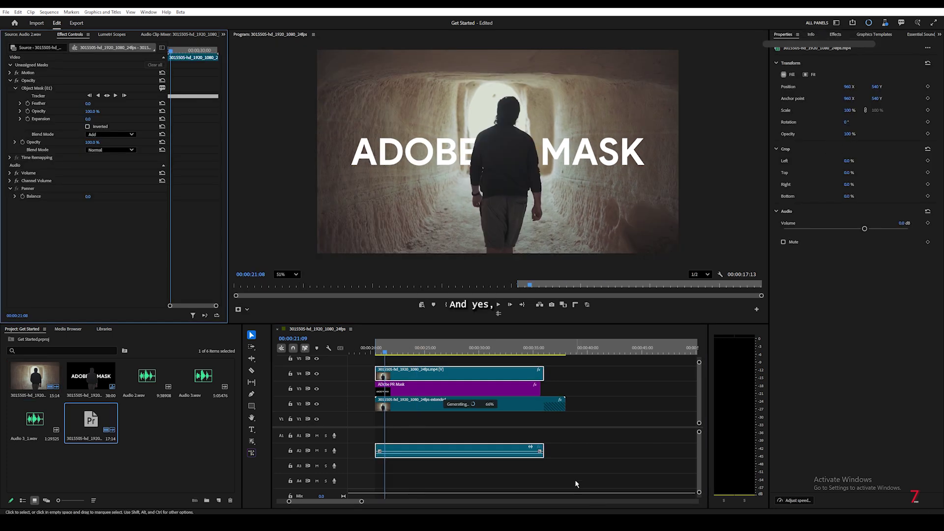
pyautogui.click(422, 401)
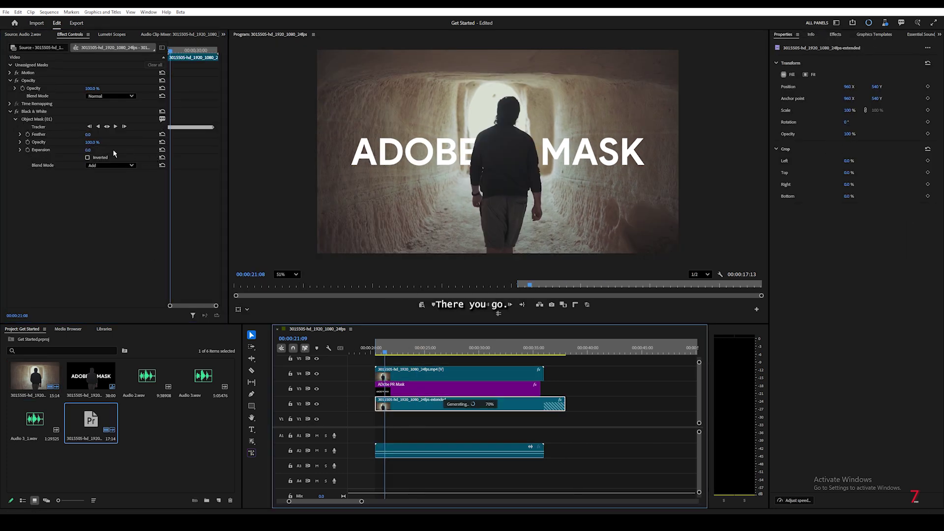
pyautogui.click(88, 158)
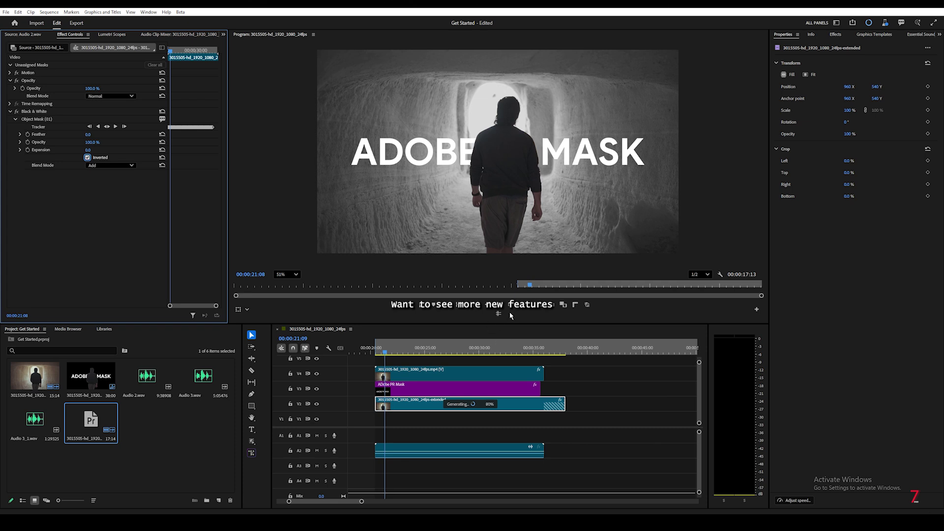
pyautogui.press('space')
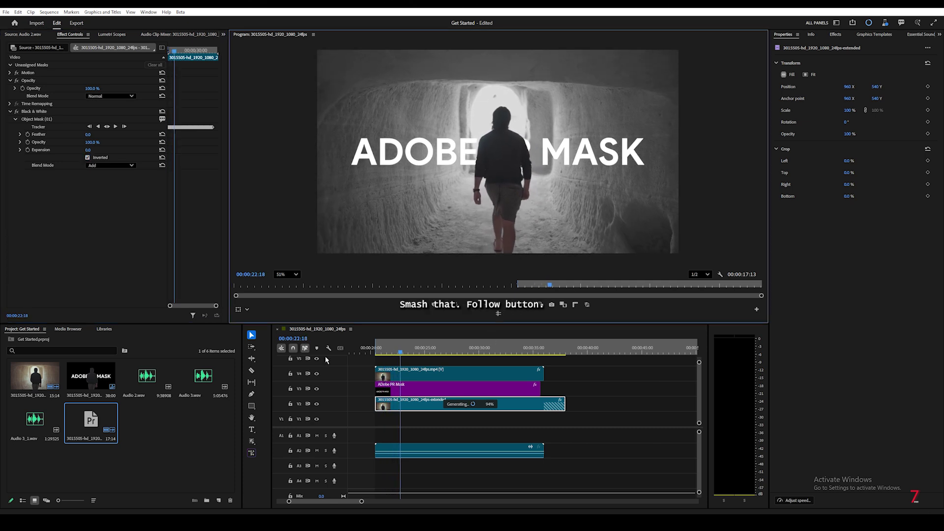